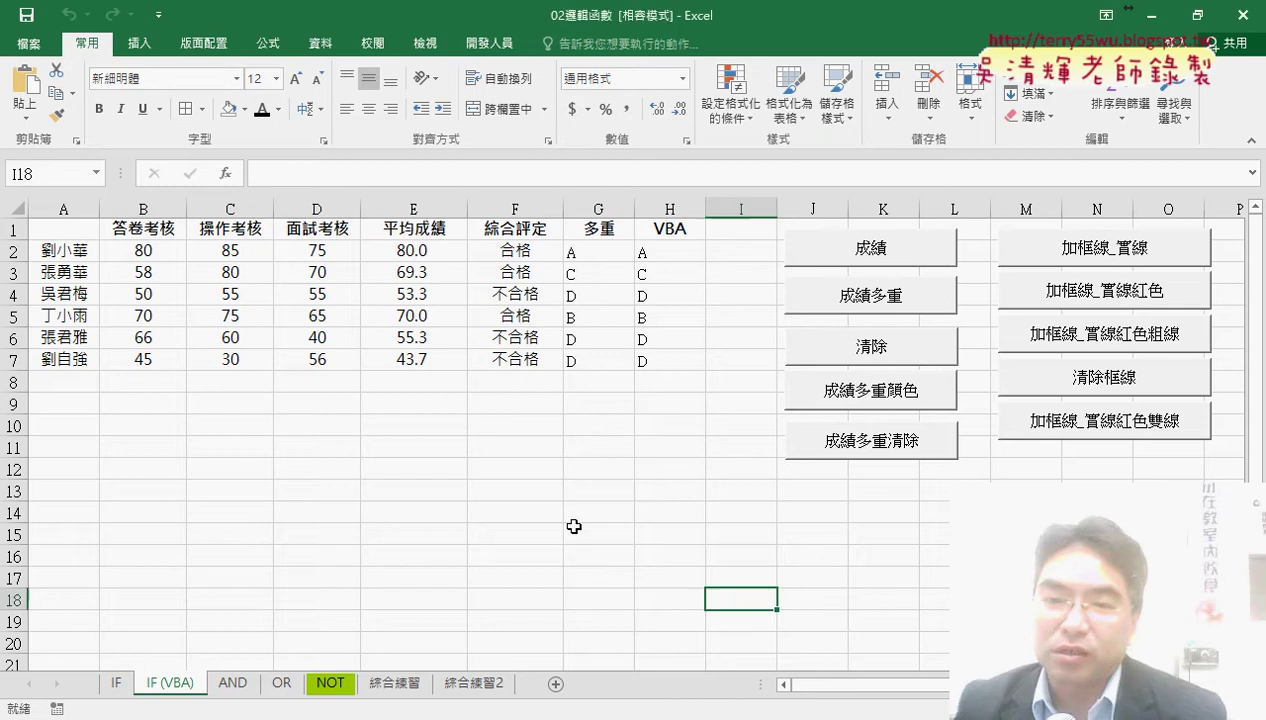
Check the IF formulas in F2 and G2, then clear column H's grades with the 清除 macro
left_click(440, 472)
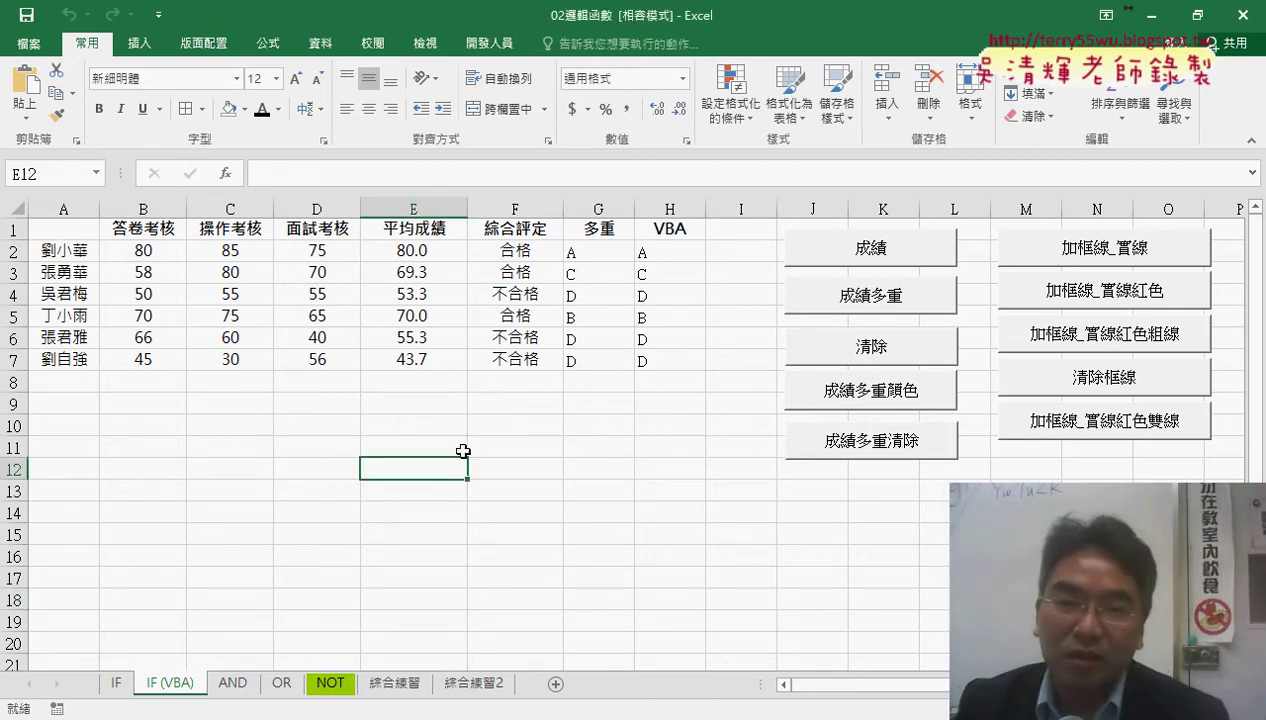
left_click(520, 253)
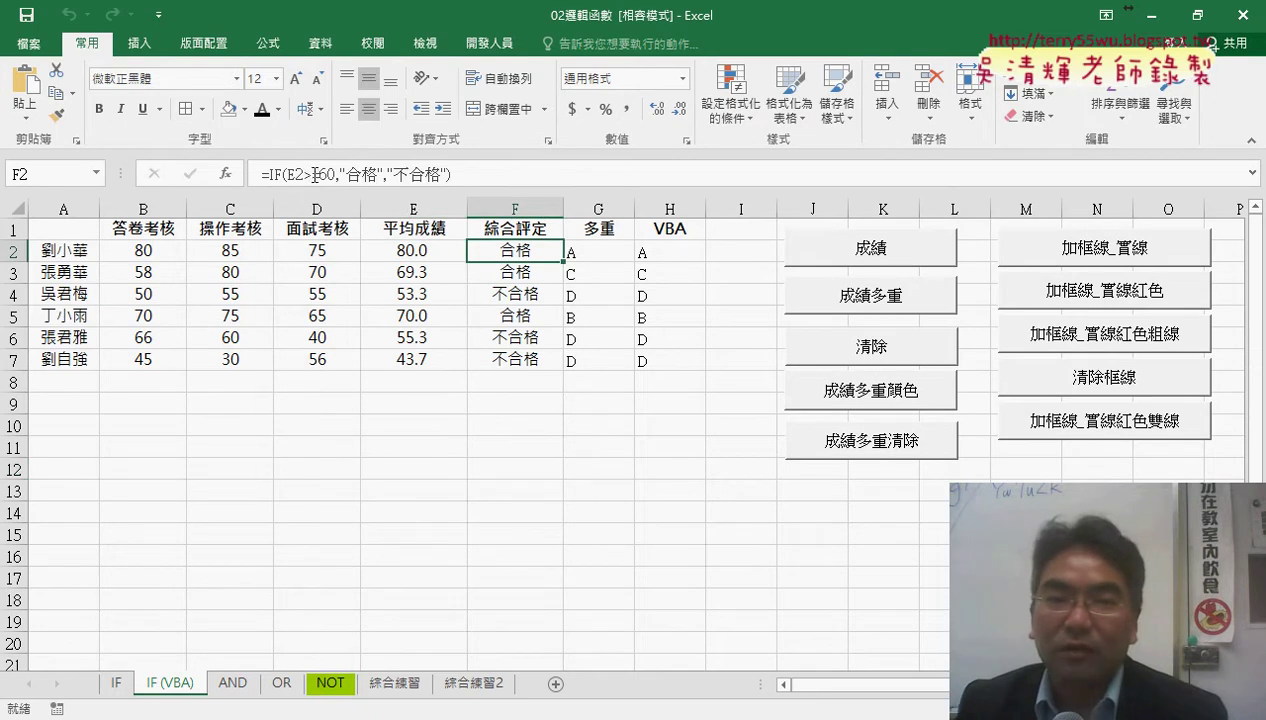
left_click(591, 255)
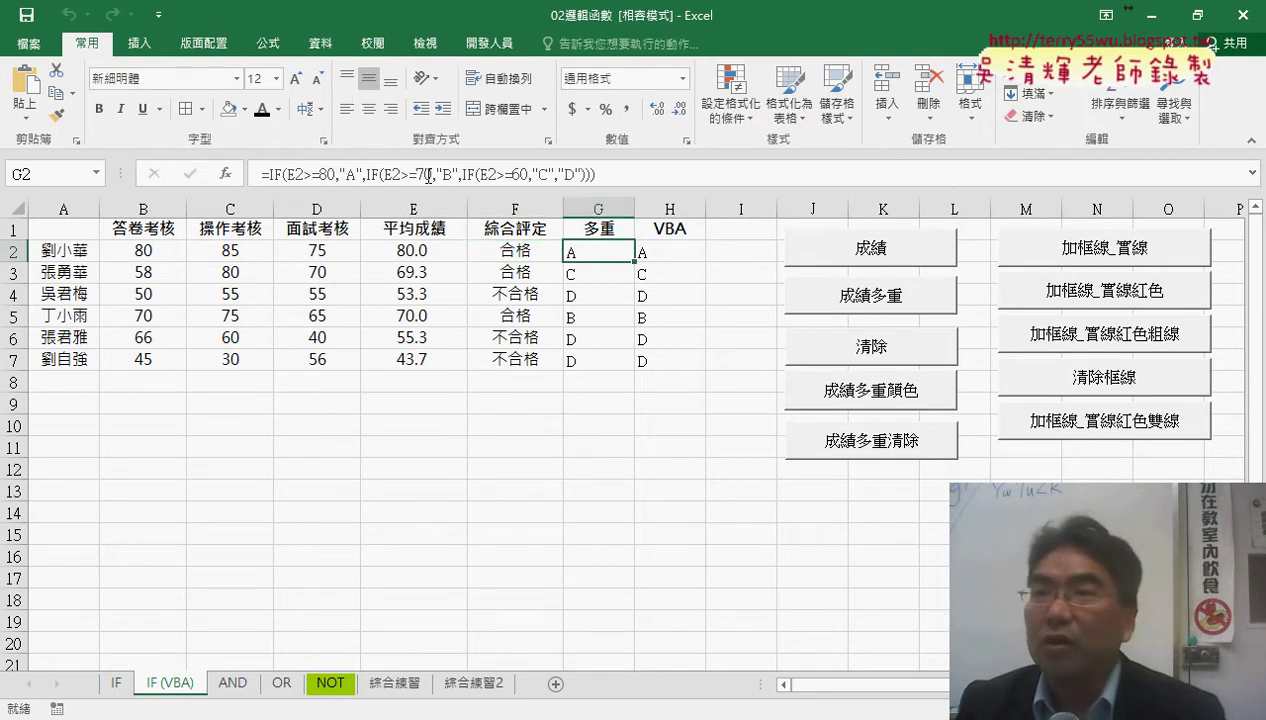
left_click(866, 346)
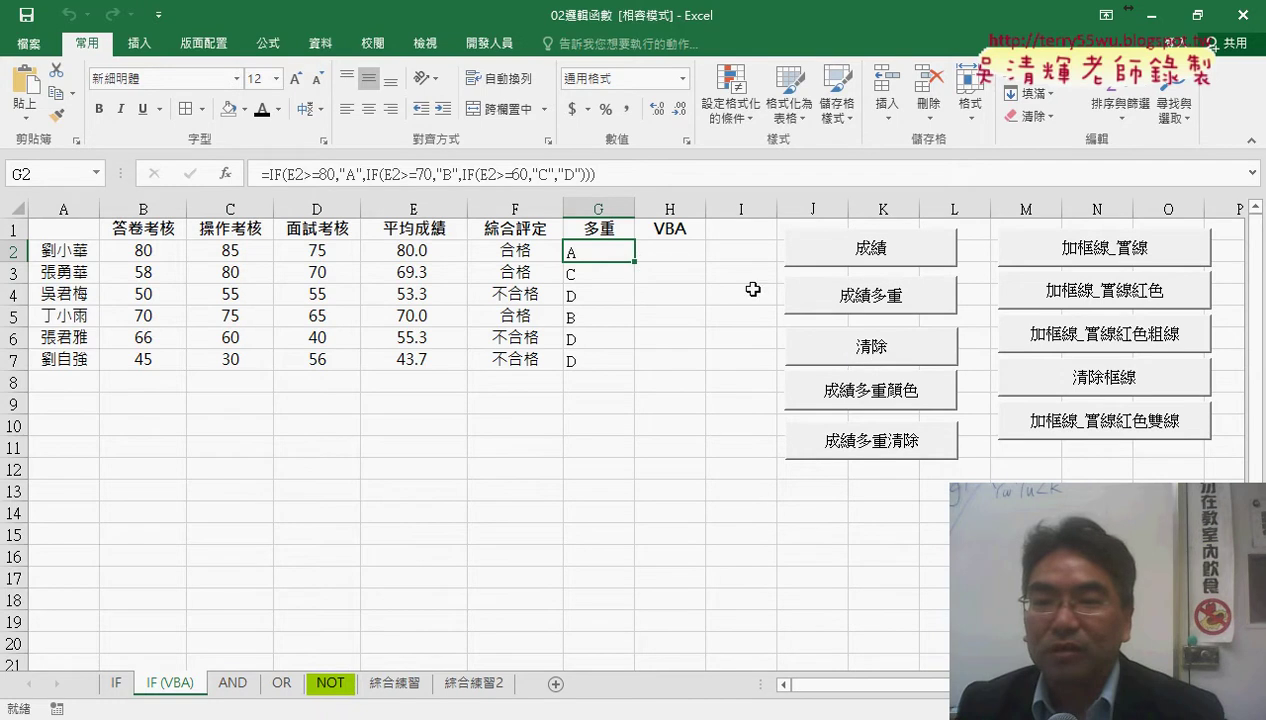
left_click(870, 252)
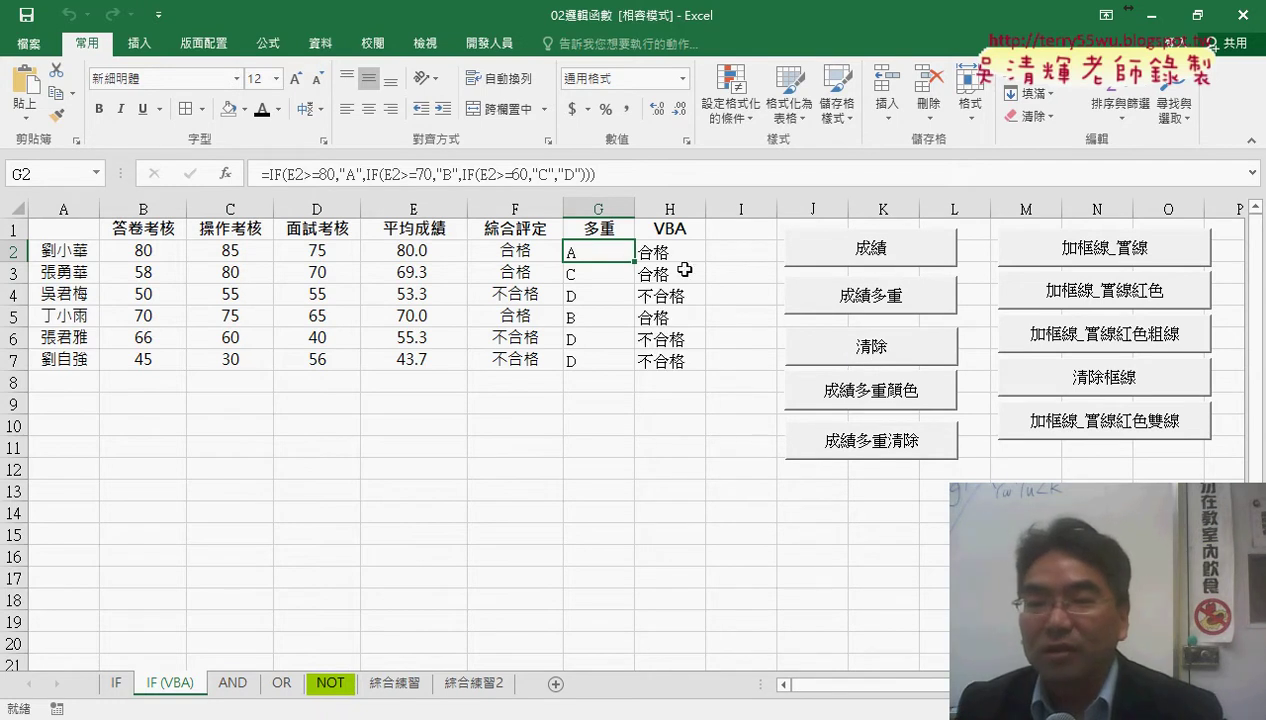
left_click(876, 348)
left_click(885, 305)
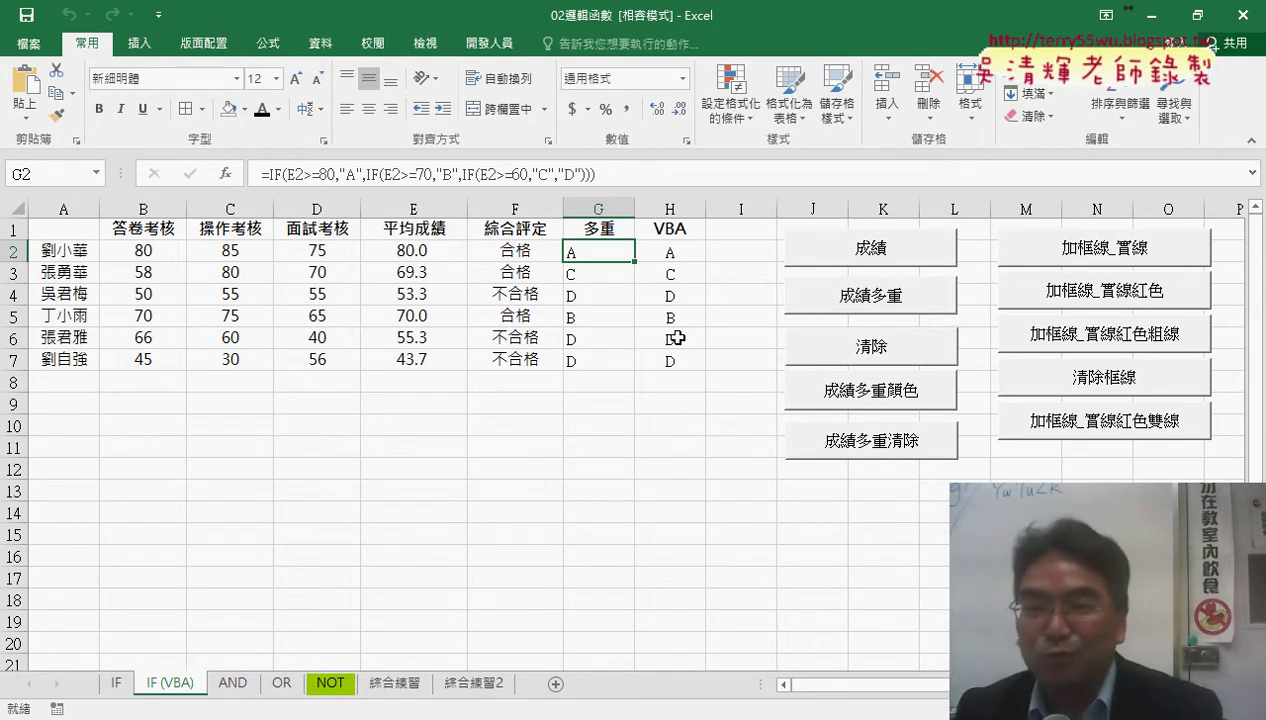
left_click(864, 400)
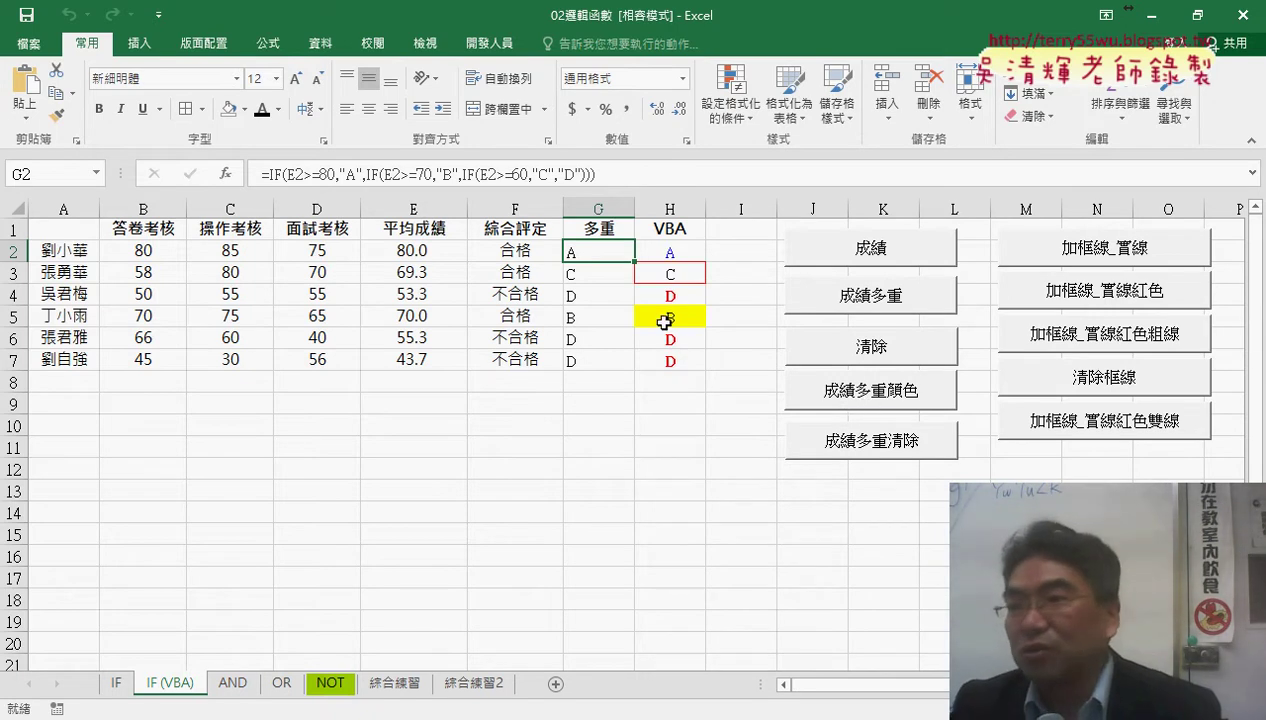
left_click(880, 452)
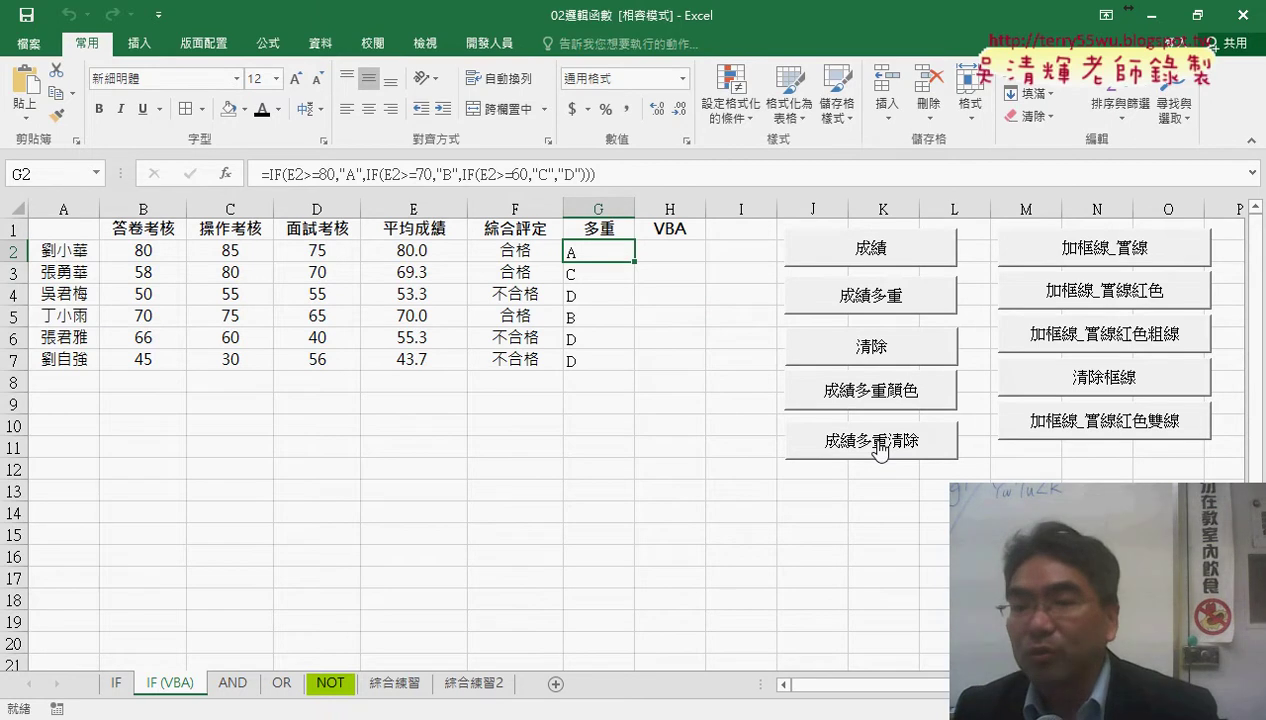
left_click(870, 404)
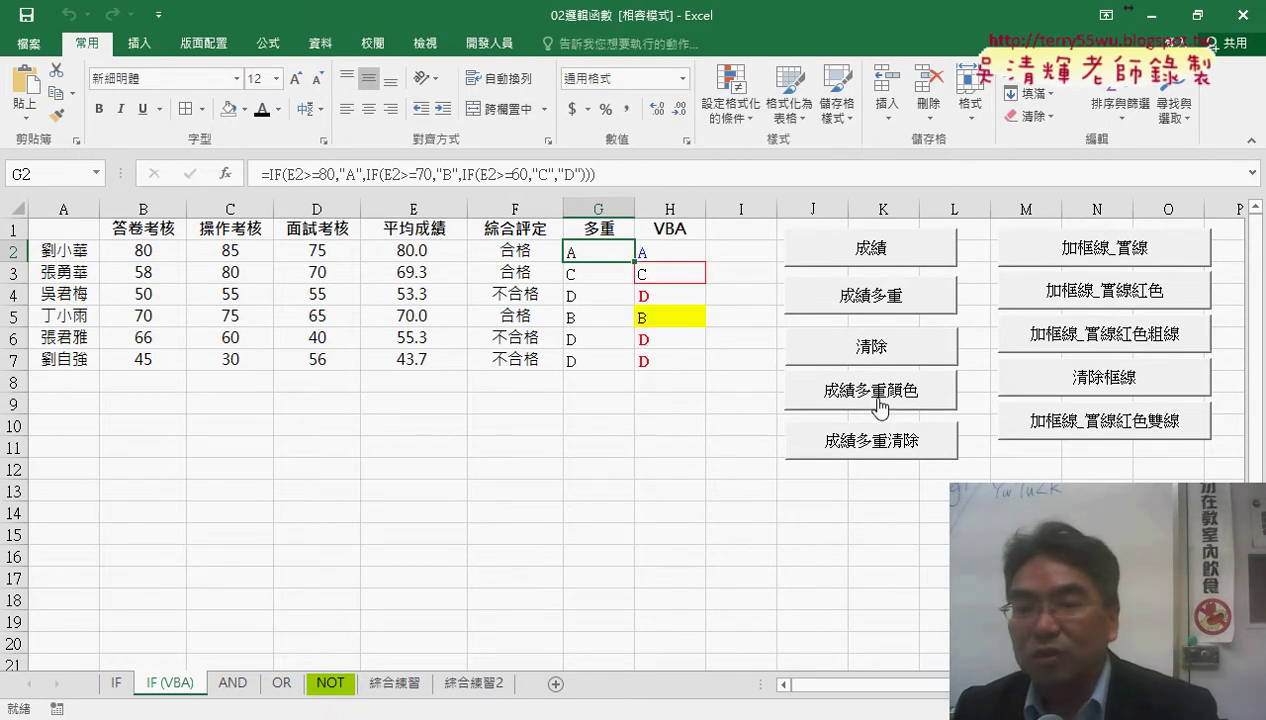
left_click(890, 350)
left_click(884, 300)
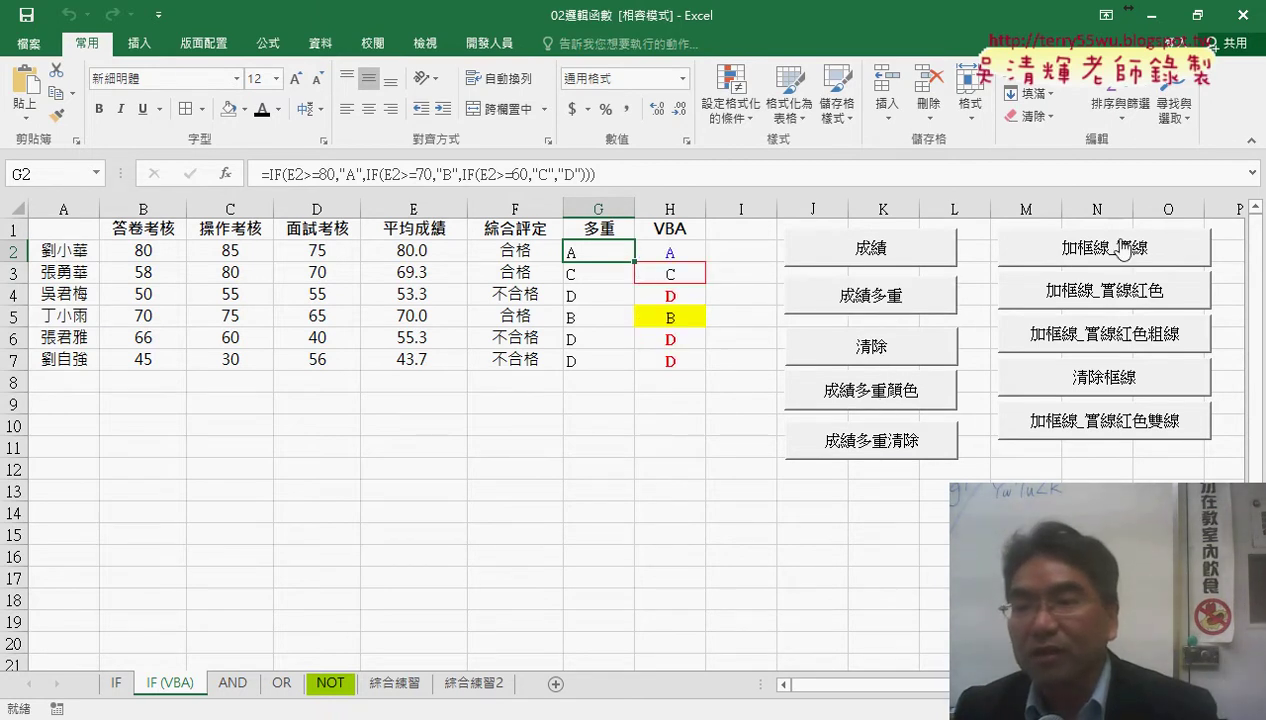
left_click(889, 444)
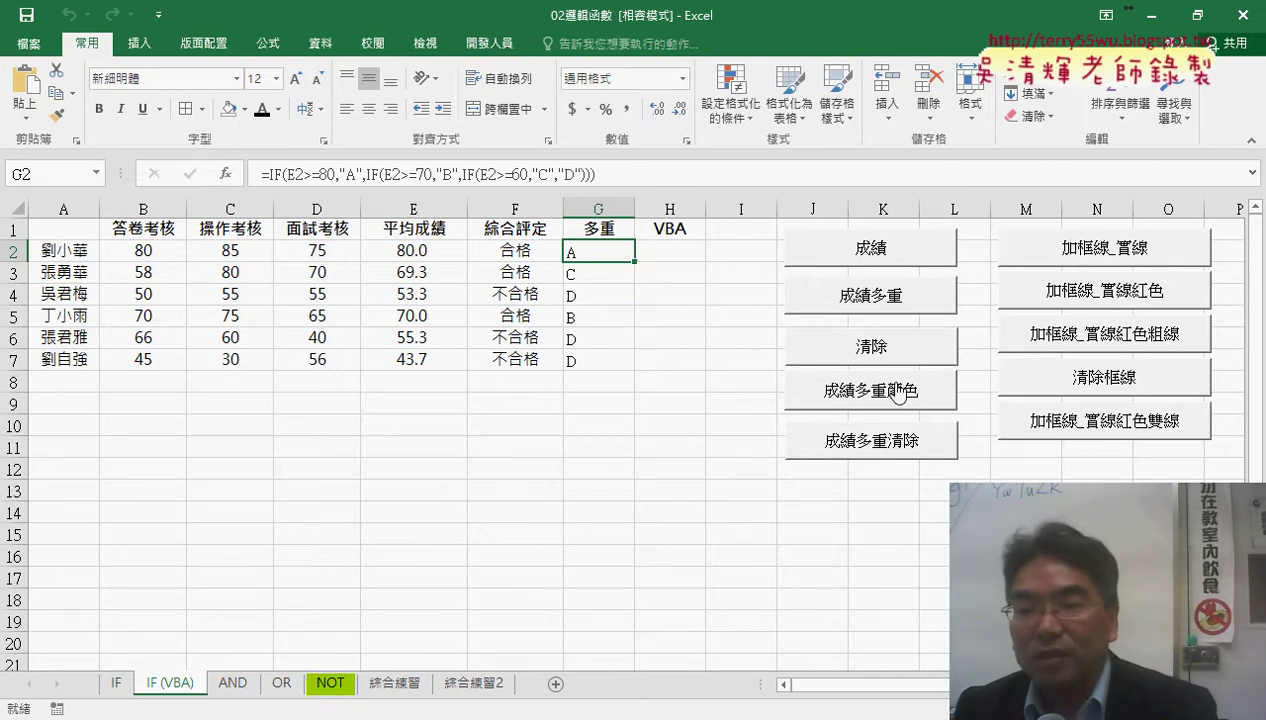
Fill the VBA column with grades A, C, D, B, D, D, then add plain and red borders to A1:H7
left_click(889, 303)
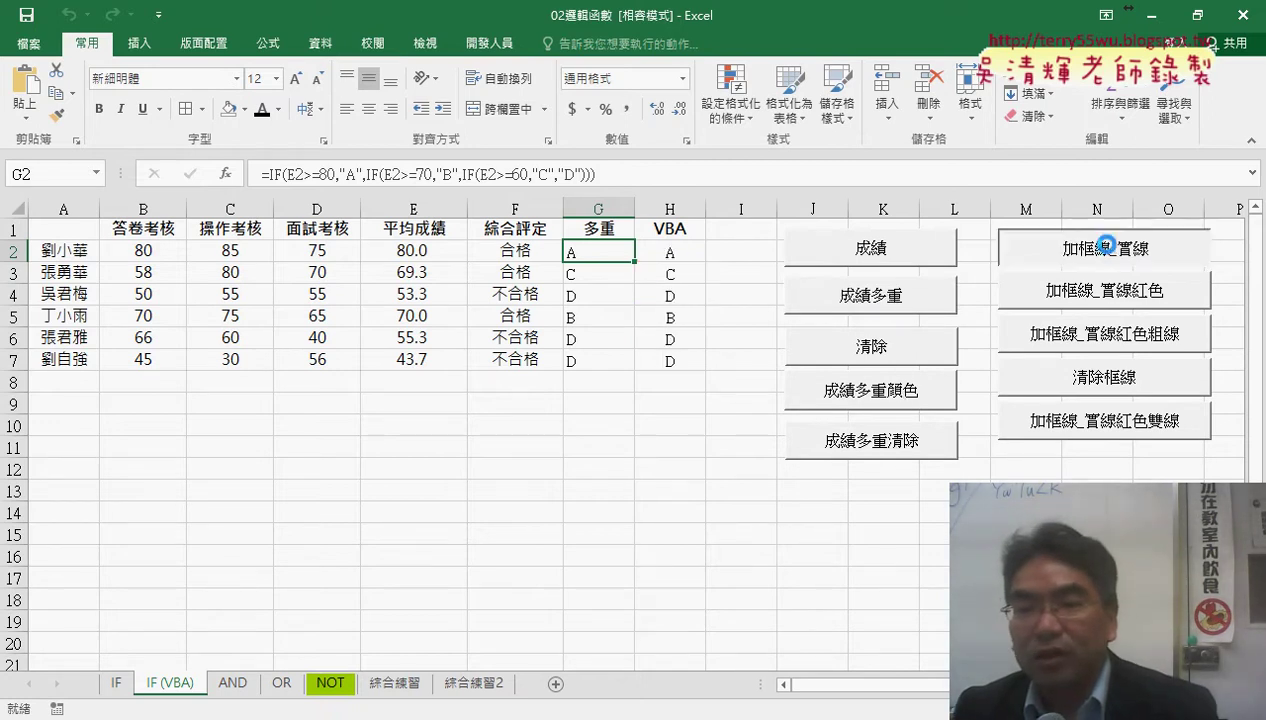
left_click(1106, 252)
left_click(1108, 291)
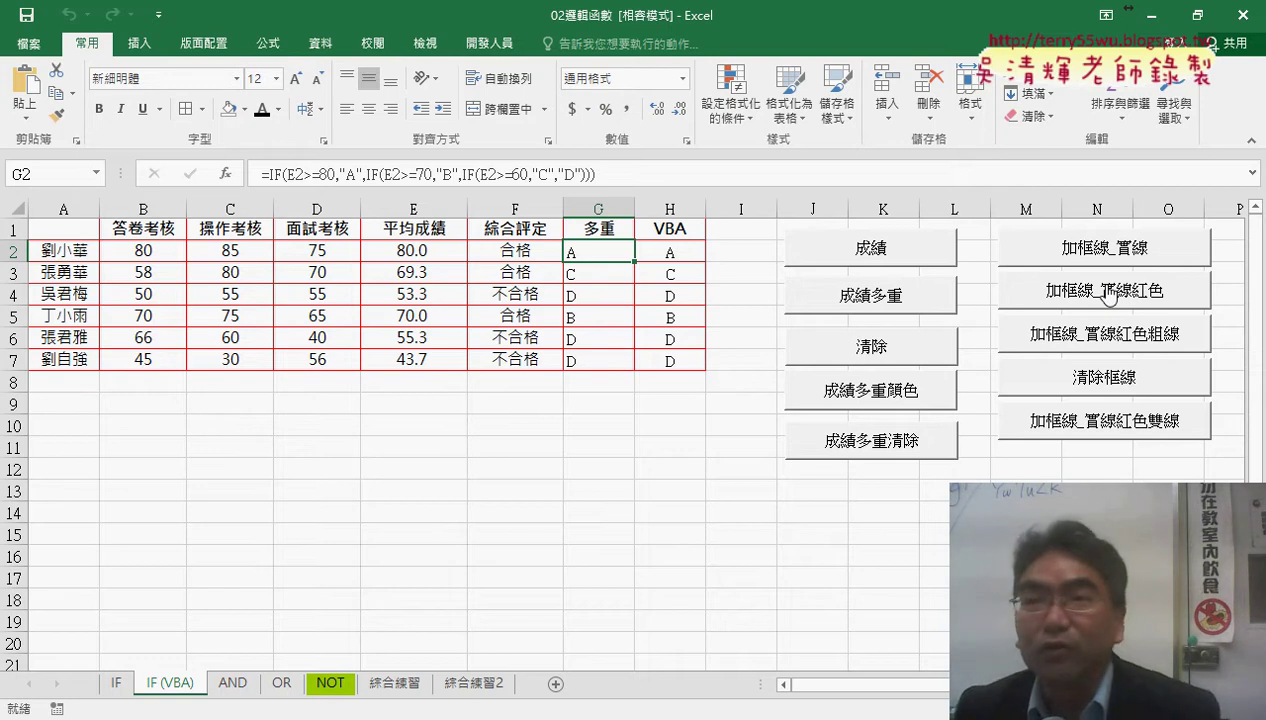
Change the table borders to thick red, remove them, then apply red double-line borders
left_click(1118, 347)
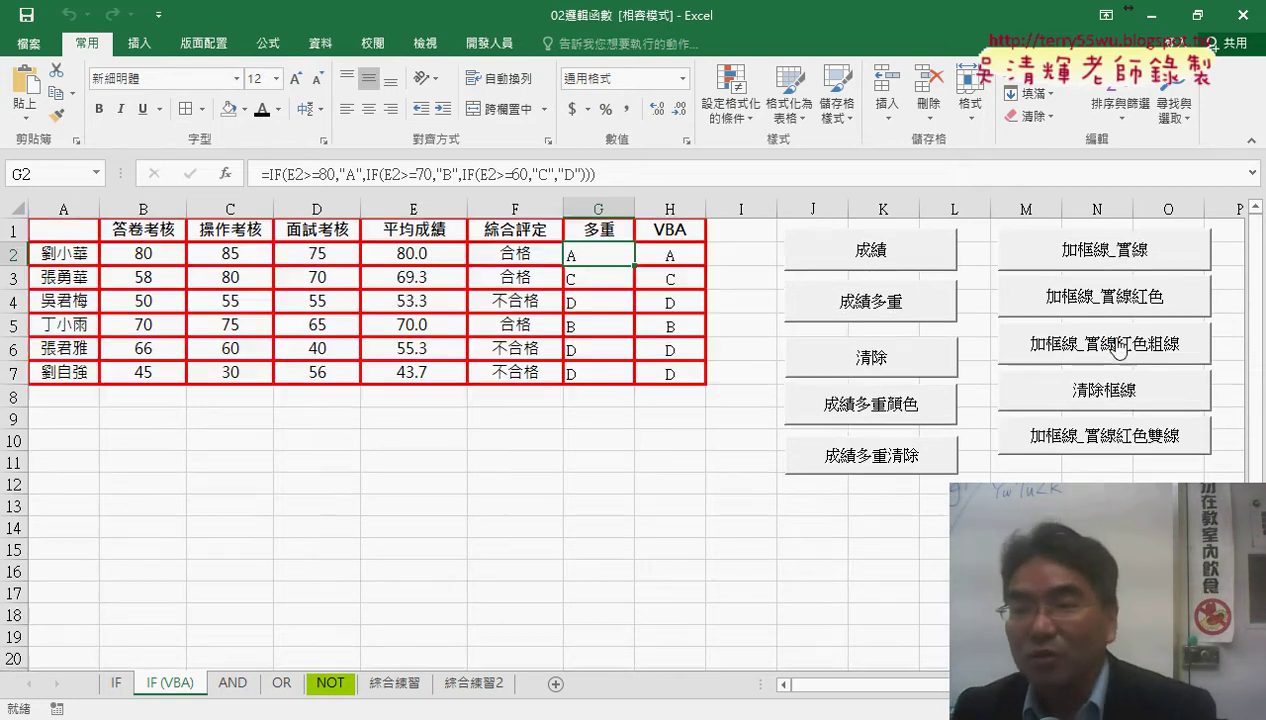
left_click(1110, 390)
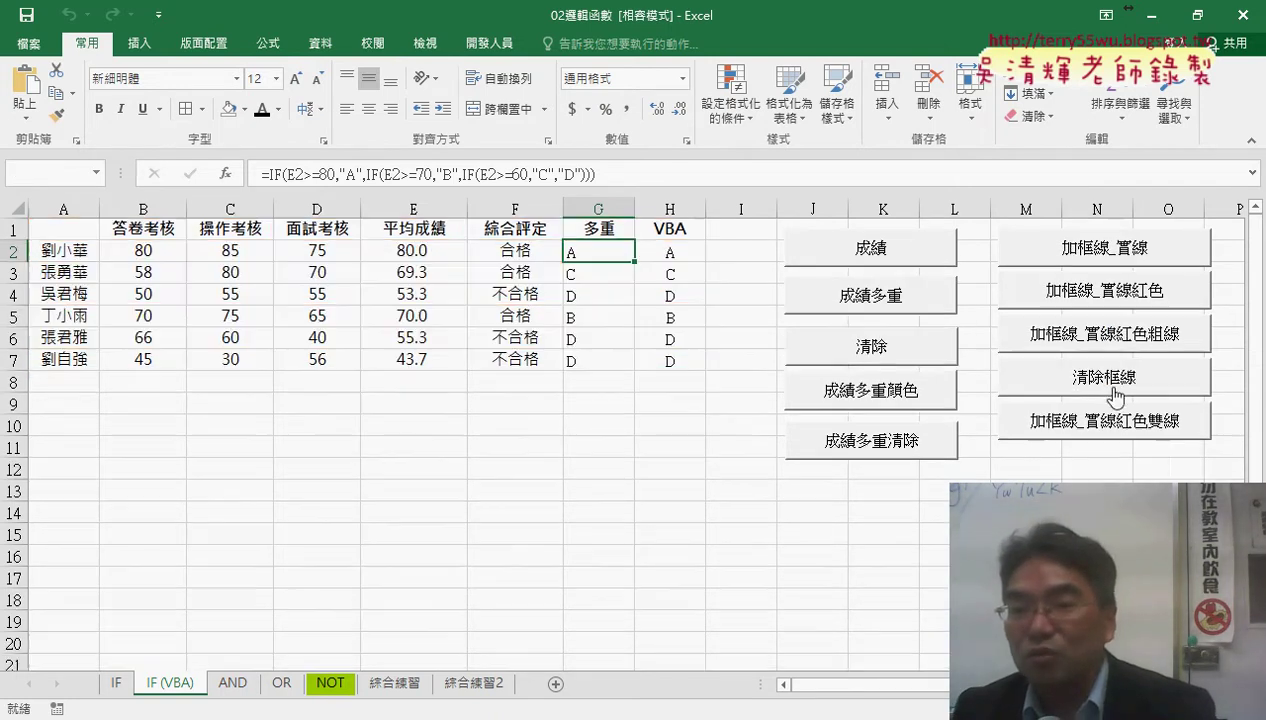
left_click(1116, 428)
Select empty cell I14 to view the red borders around A1:H7
left_click(721, 518)
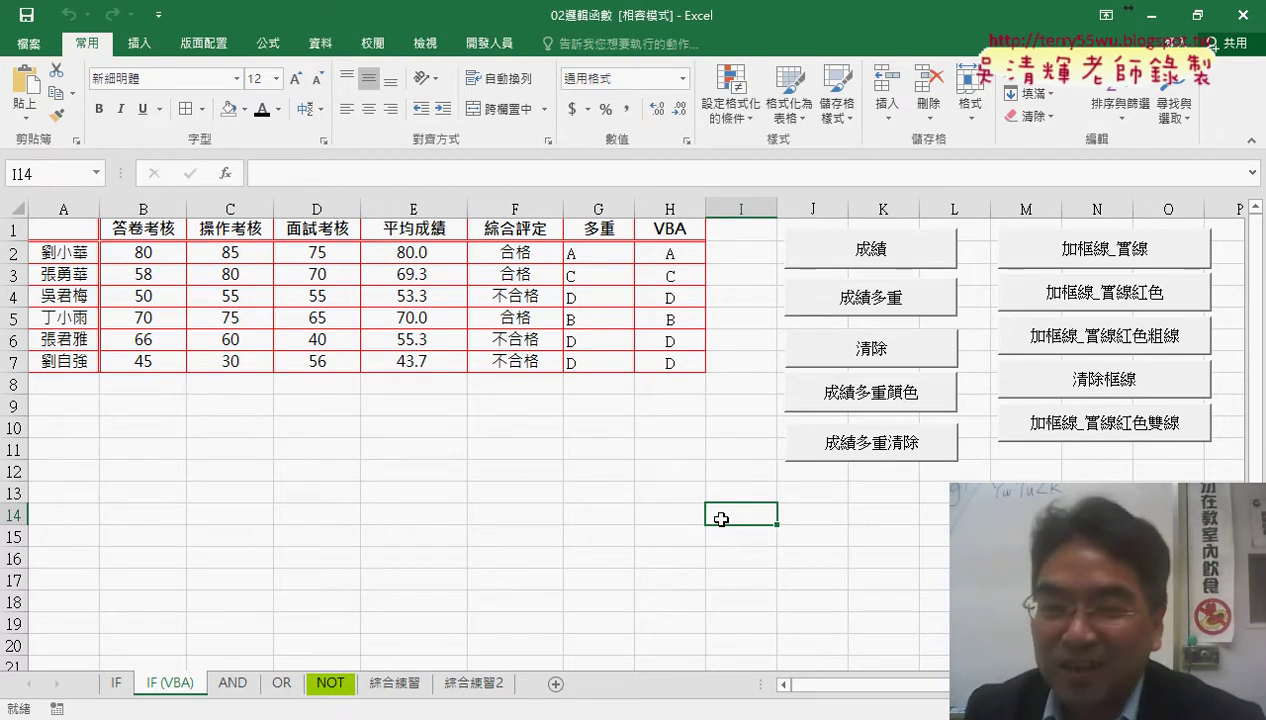
Look through the AND and OR sheets, return to IF (VBA), then go to 綜合練習
left_click(464, 453)
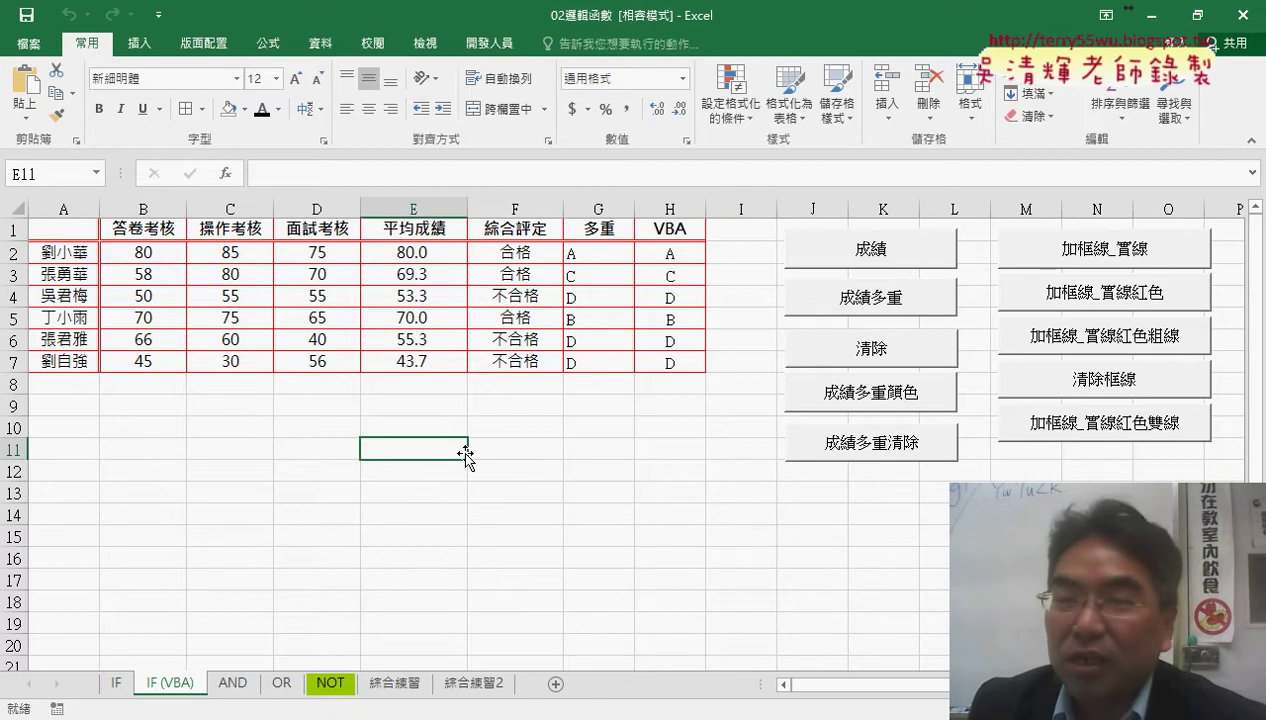
left_click(233, 685)
left_click(284, 686)
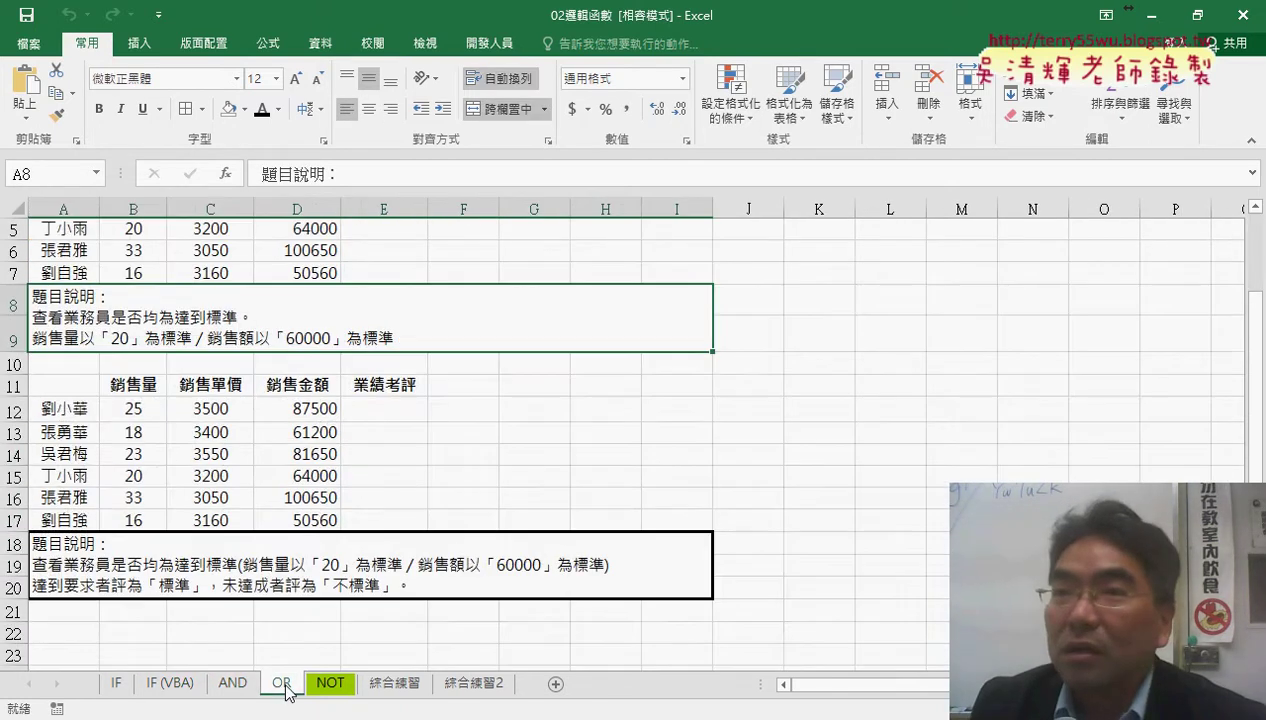
left_click(166, 688)
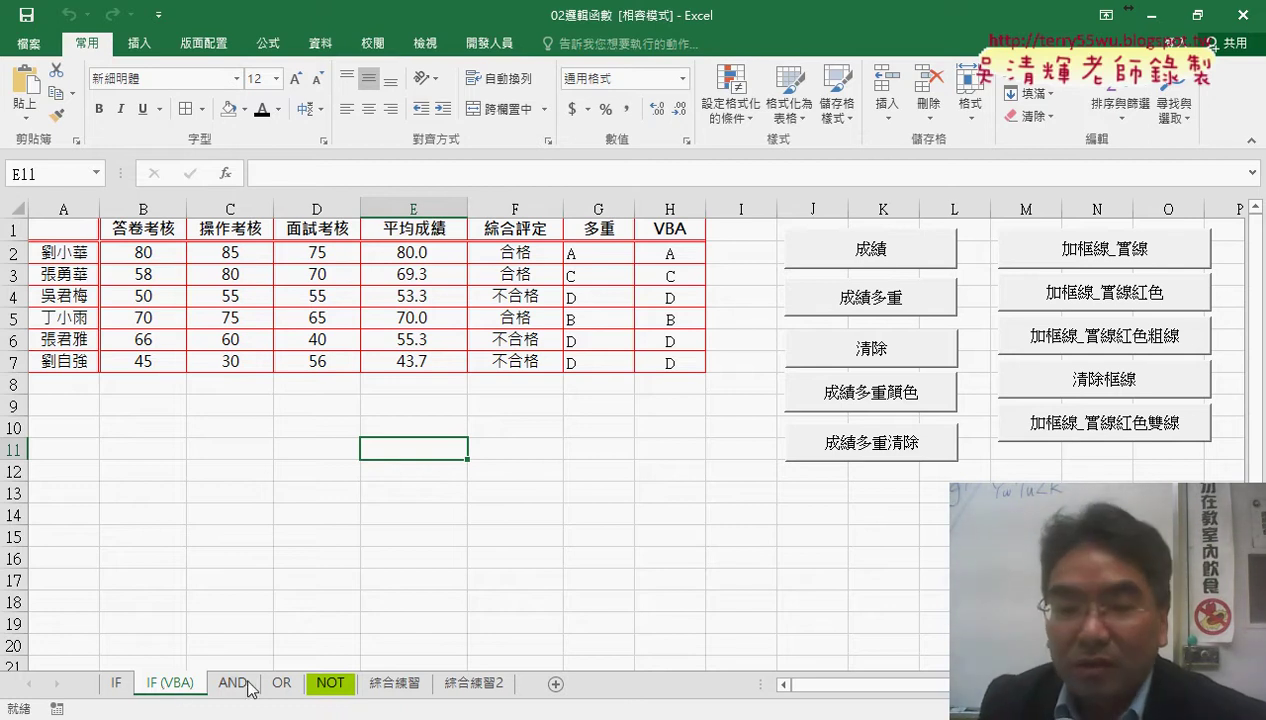
left_click(397, 685)
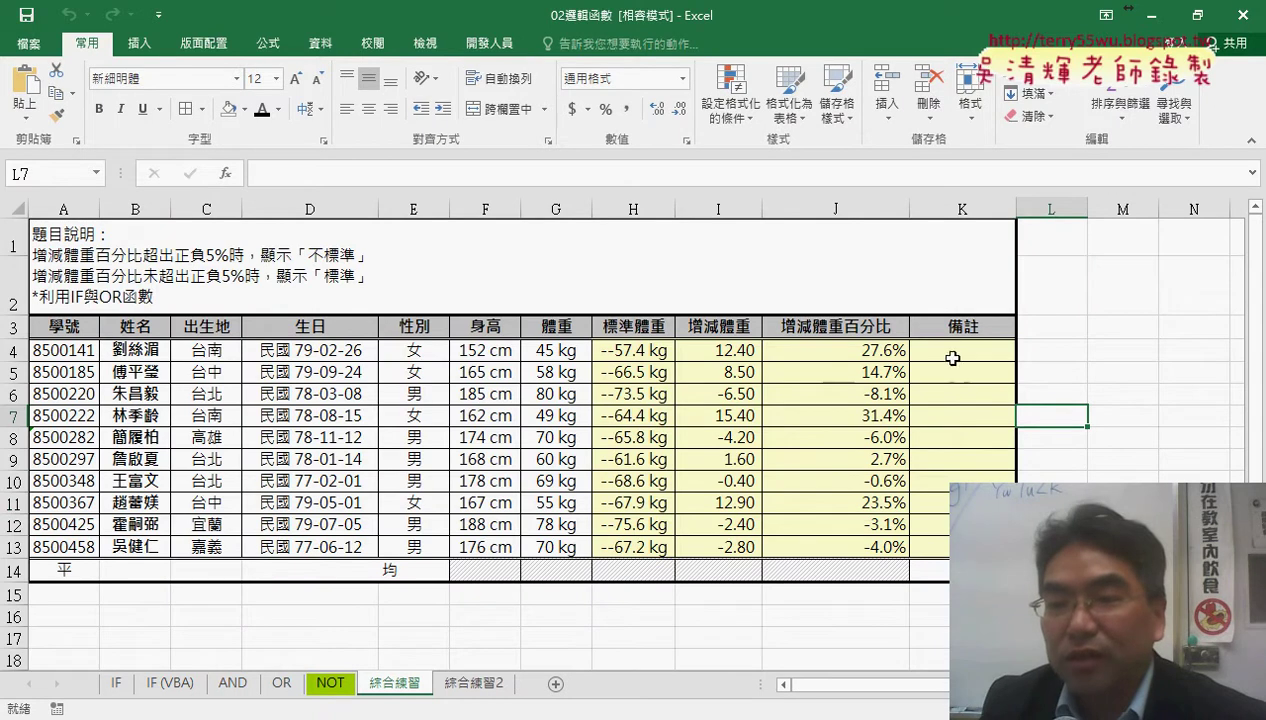
left_click(843, 203)
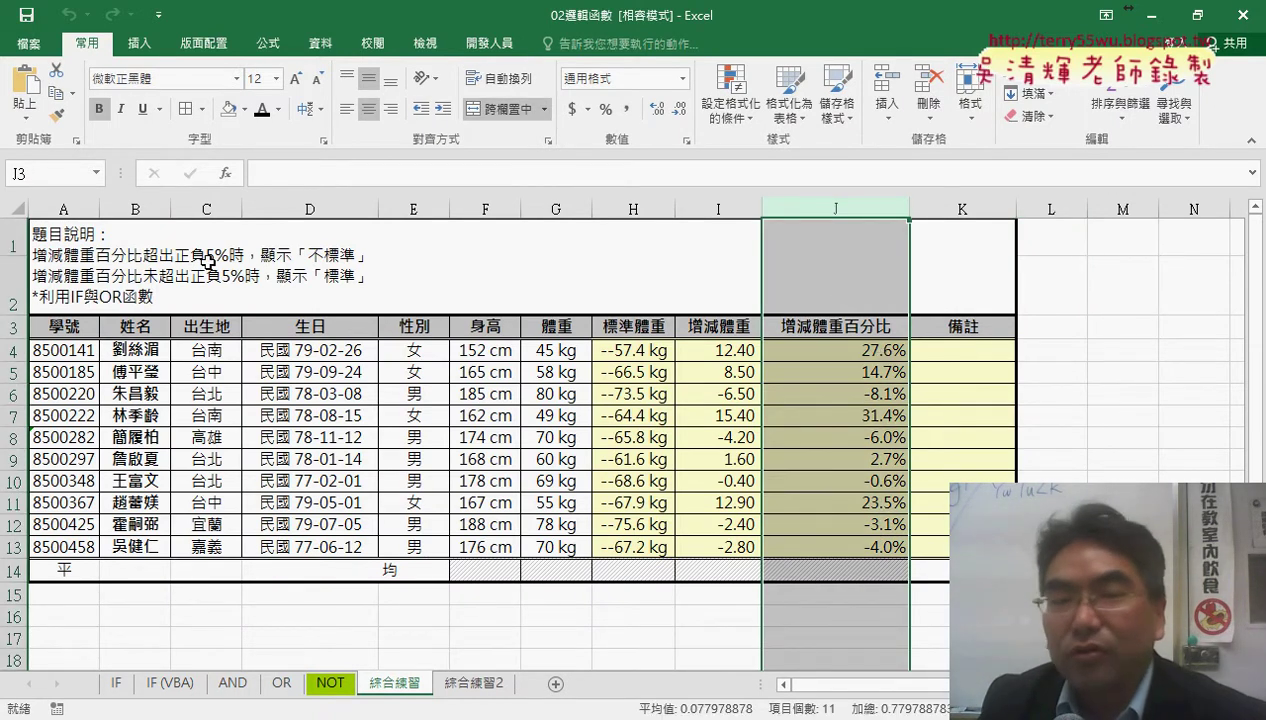
left_click(862, 357)
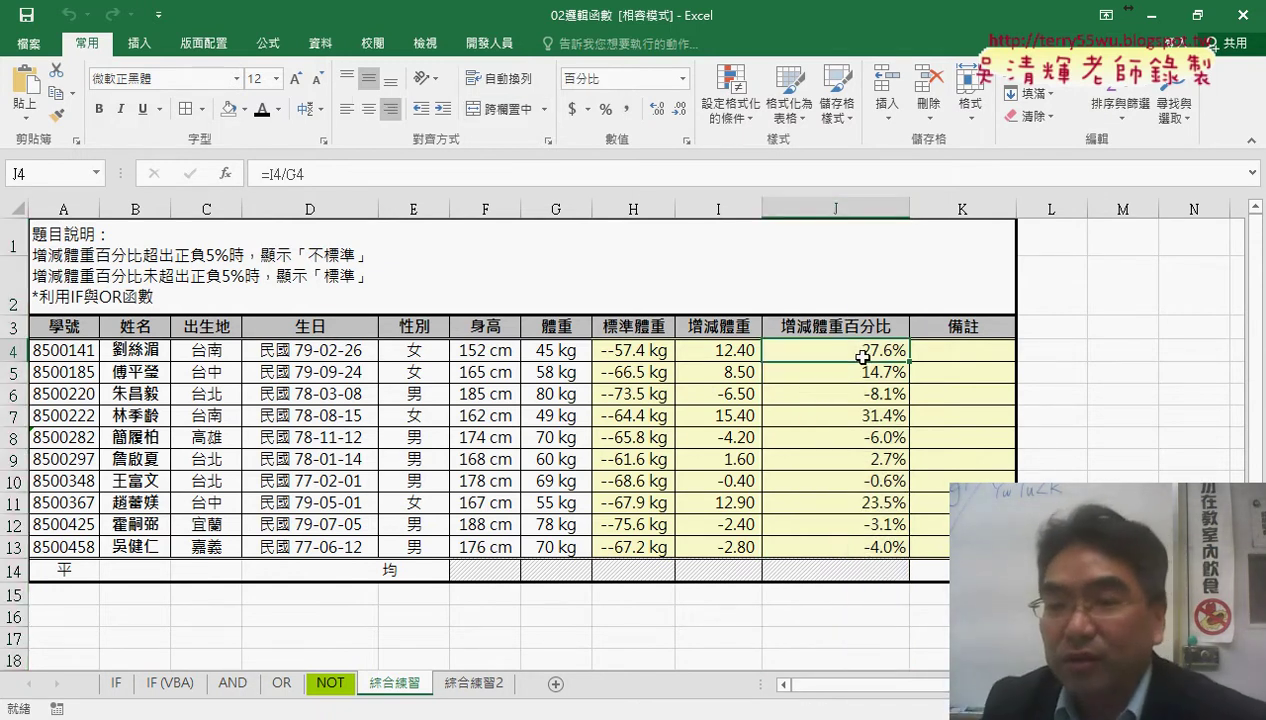
left_click(559, 352)
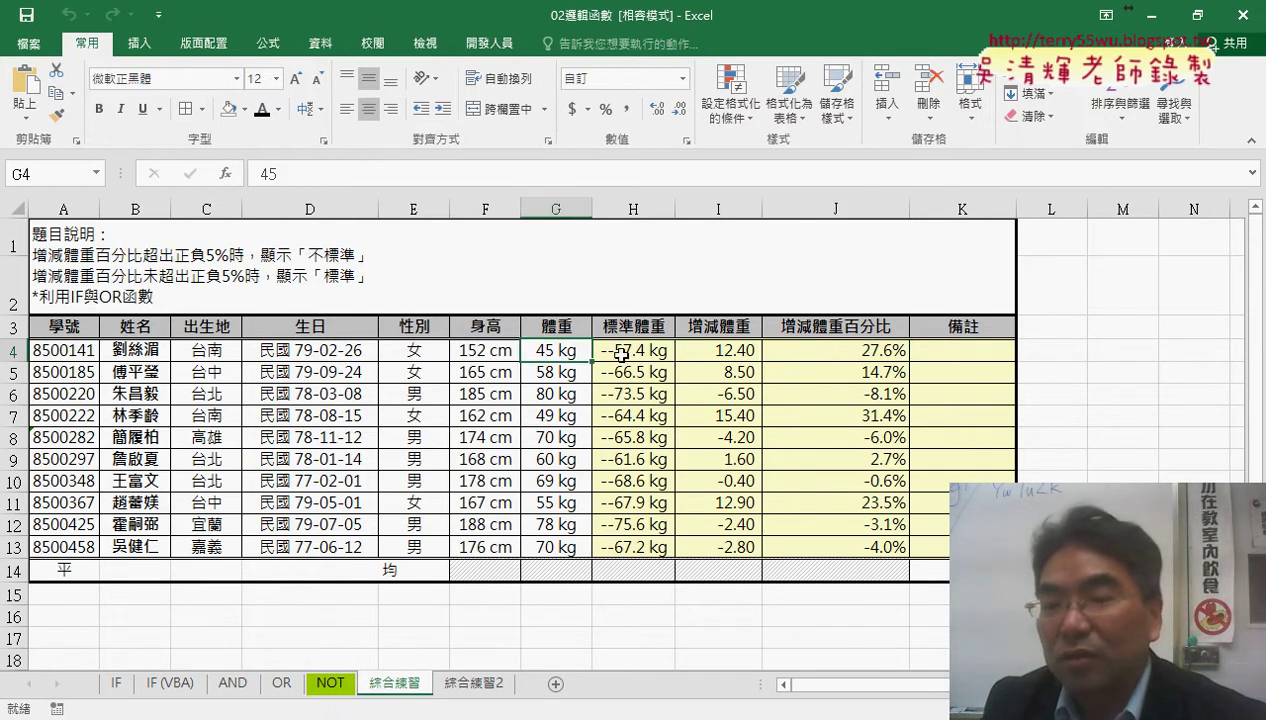
left_click(651, 352)
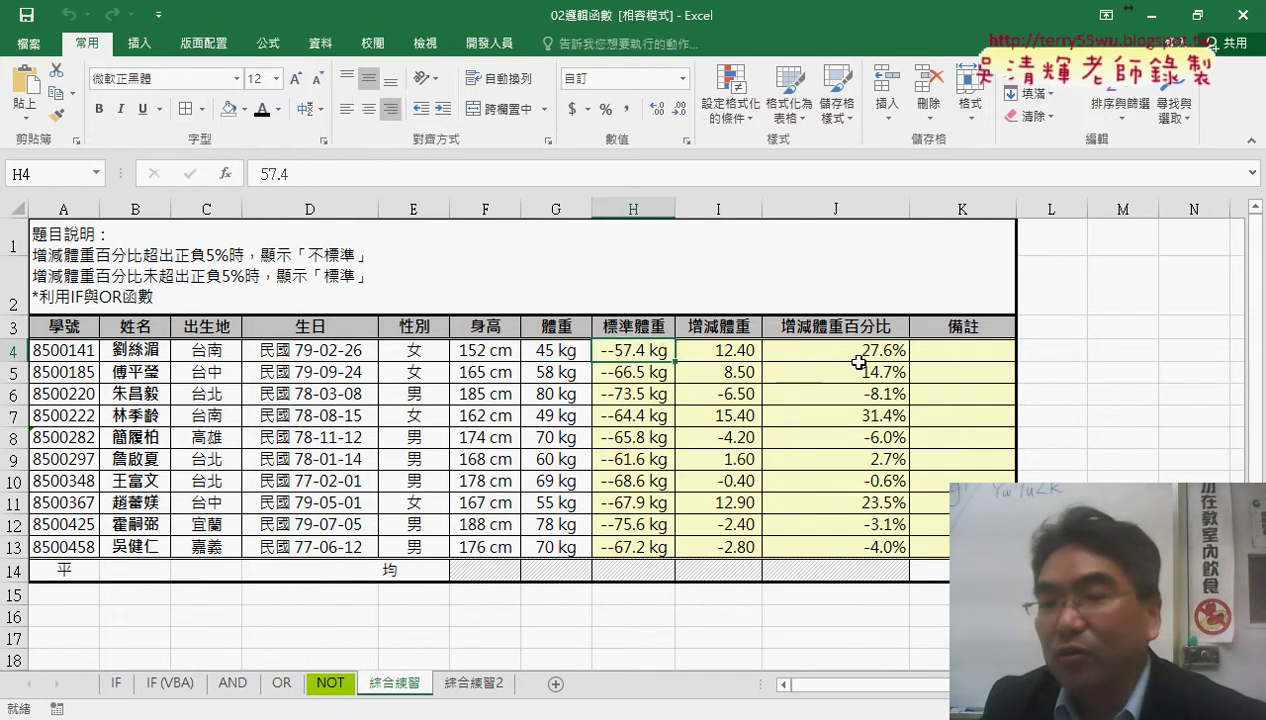
left_click(892, 352)
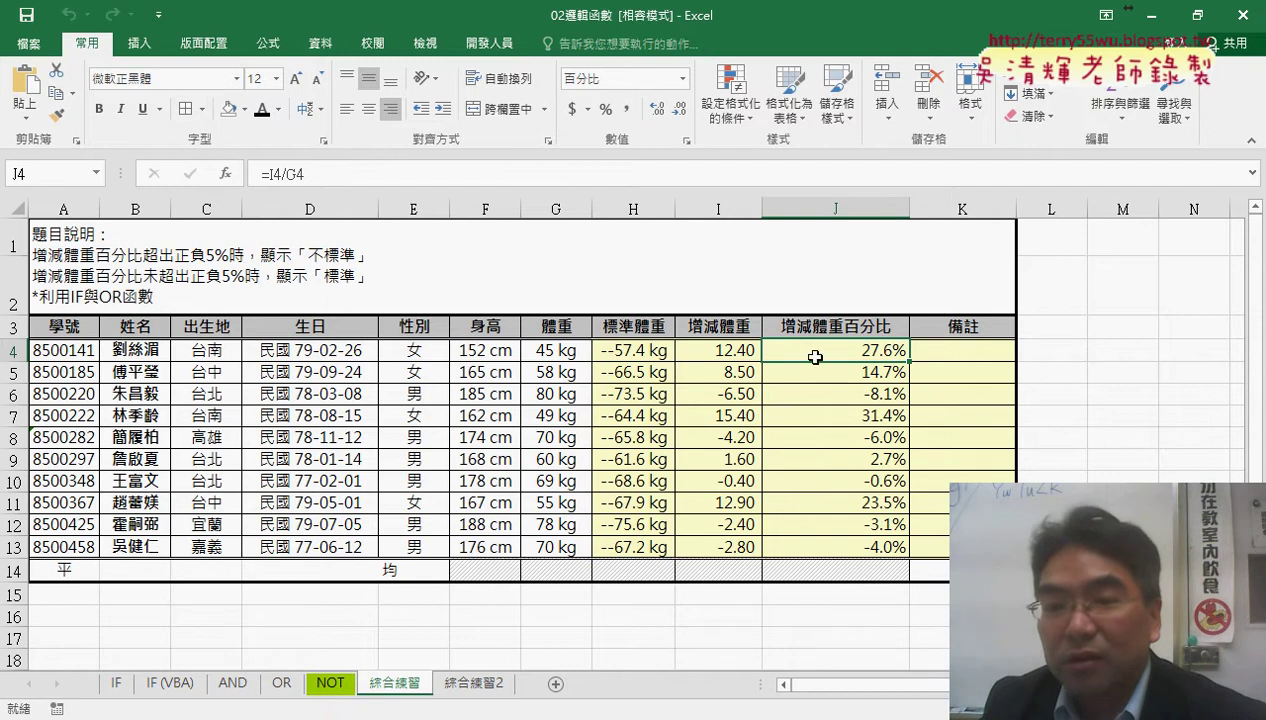
left_click(542, 356)
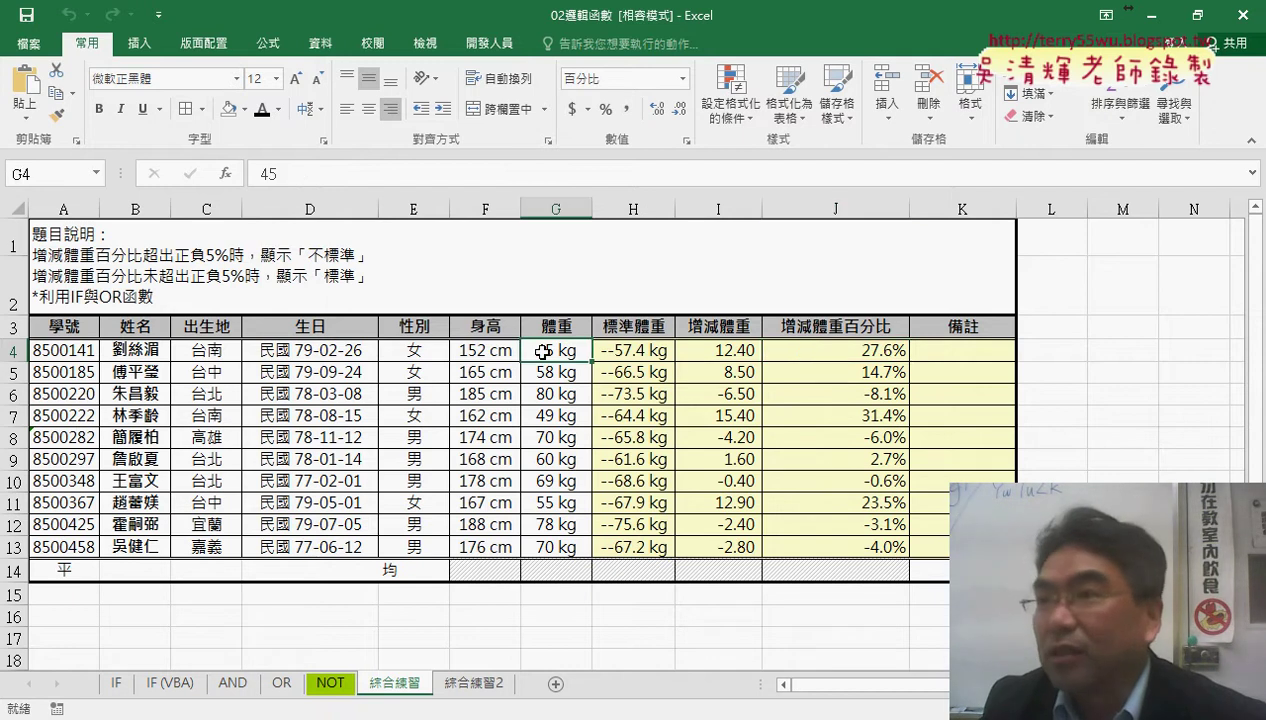
left_click(656, 355)
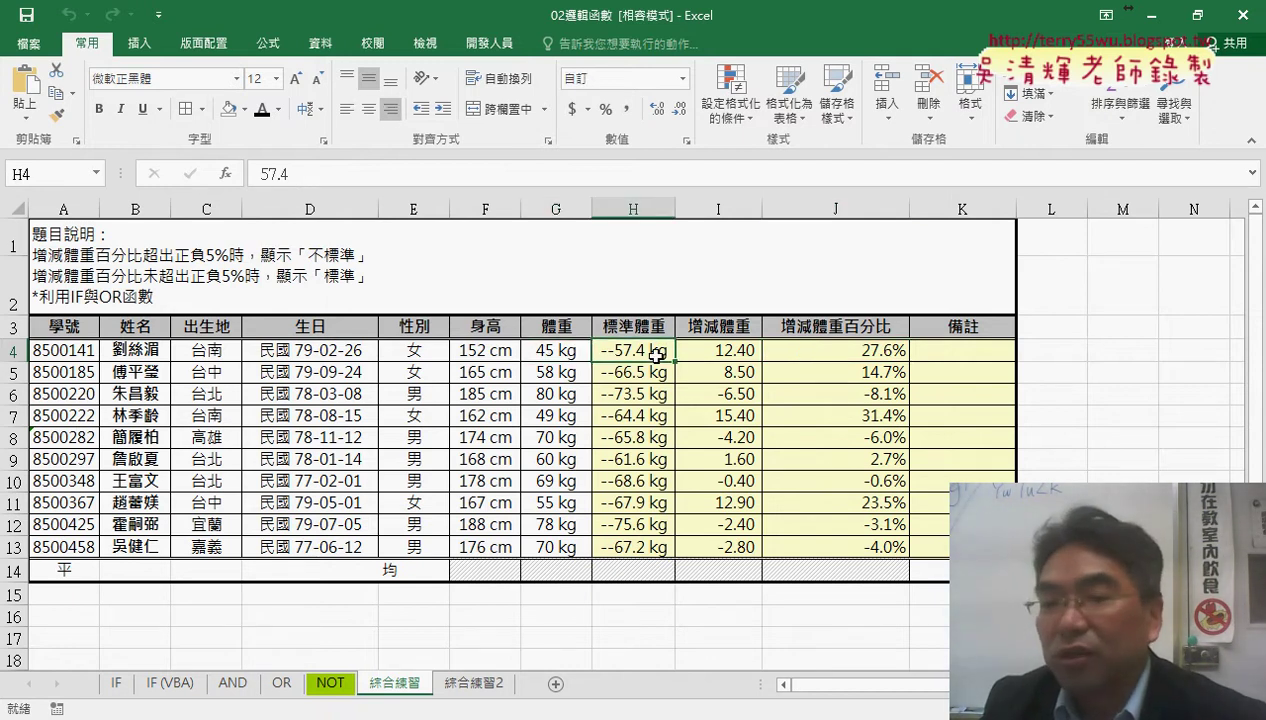
left_click_drag(555, 354, 632, 352)
left_click(870, 350)
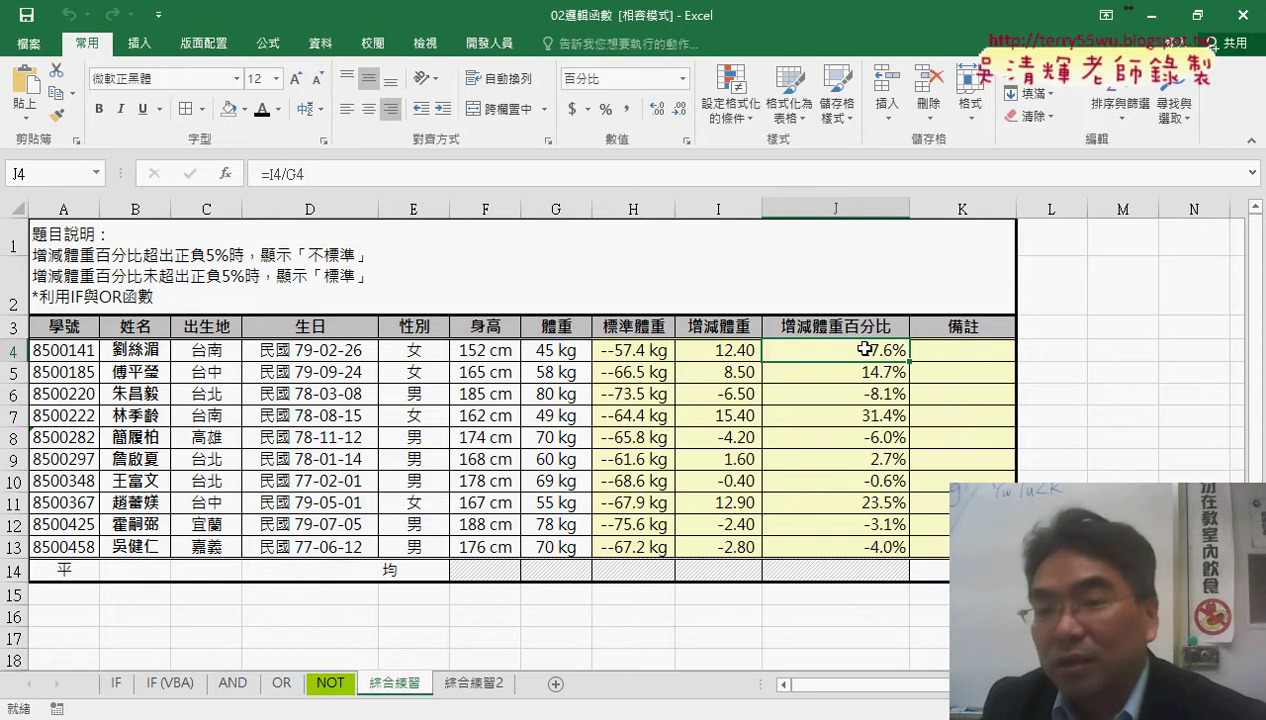
left_click(869, 443)
left_click(873, 397)
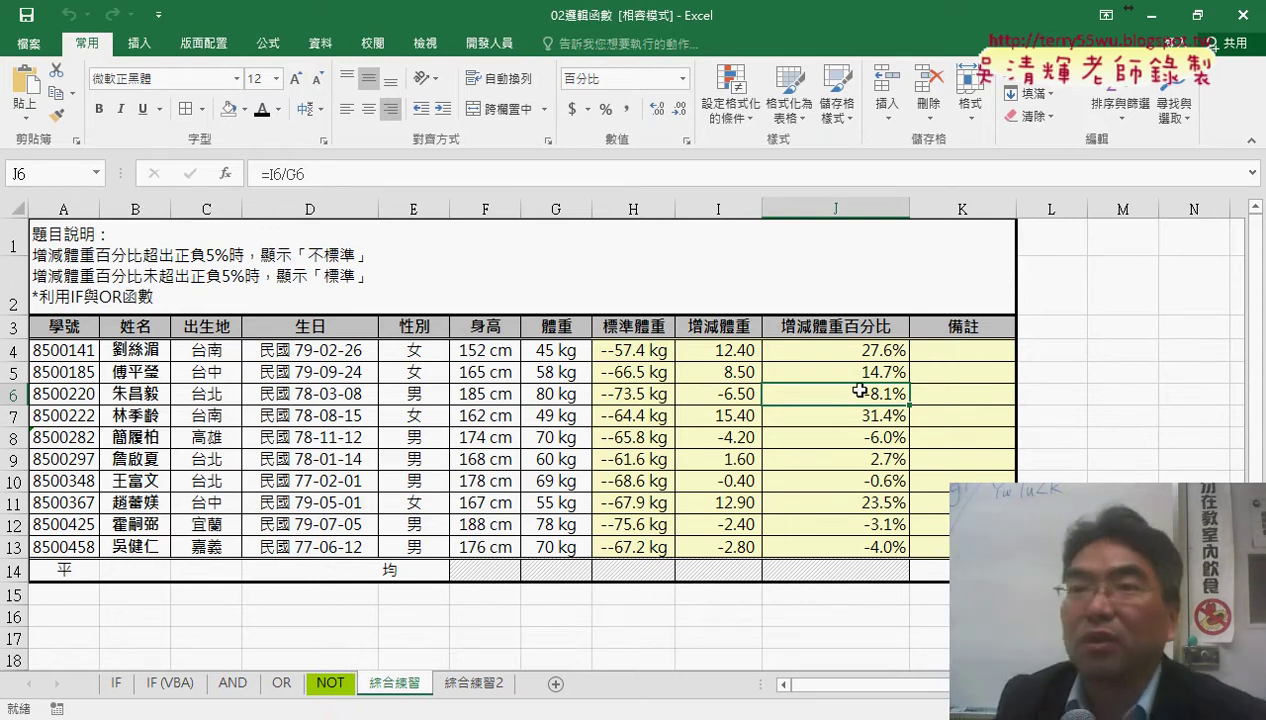
left_click(981, 354)
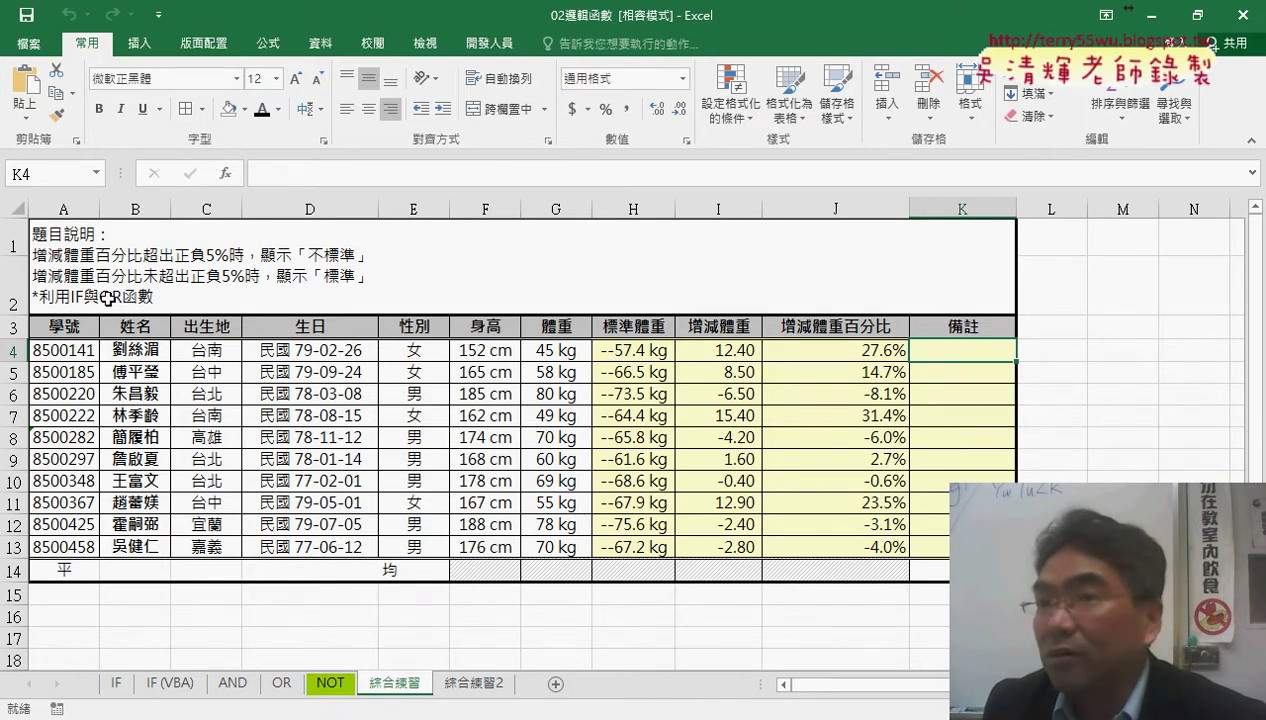
Enter the header 'VBA' in L3, then review the J4 formula and 備註 cell K4
left_click(1063, 330)
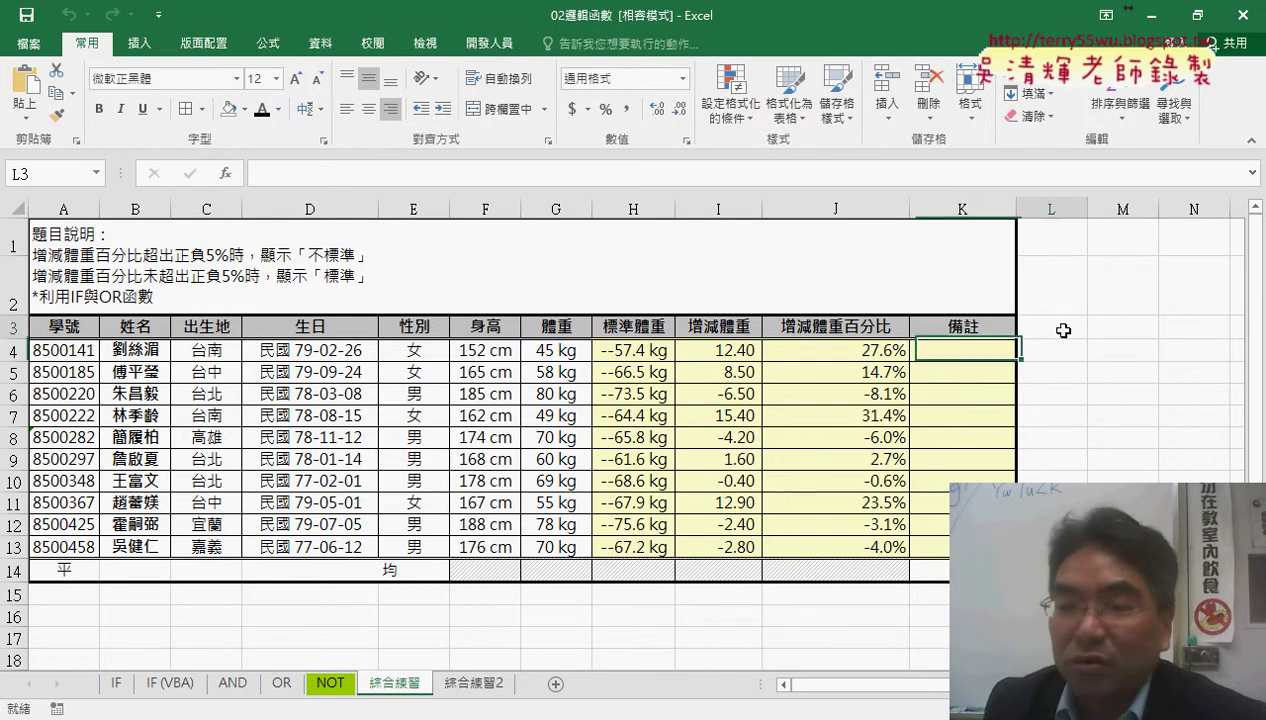
type("VBA")
left_click(1050, 415)
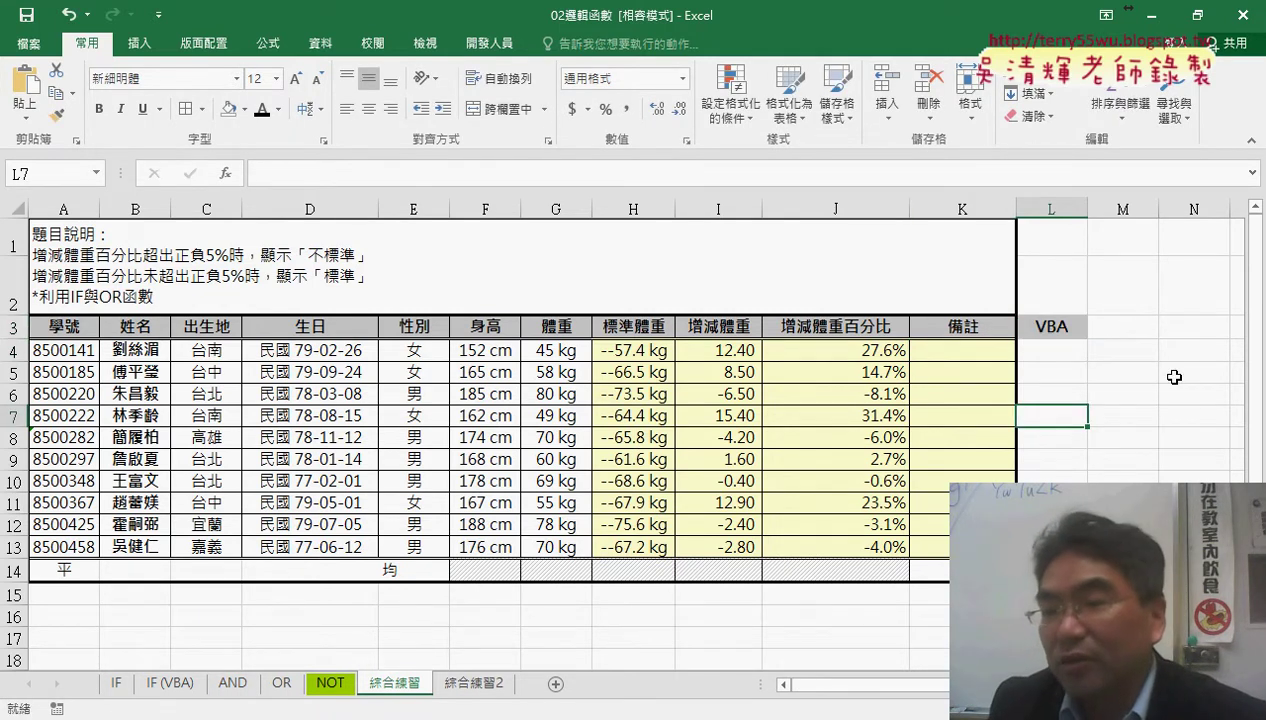
left_click(957, 349)
left_click(866, 352)
left_click(964, 348)
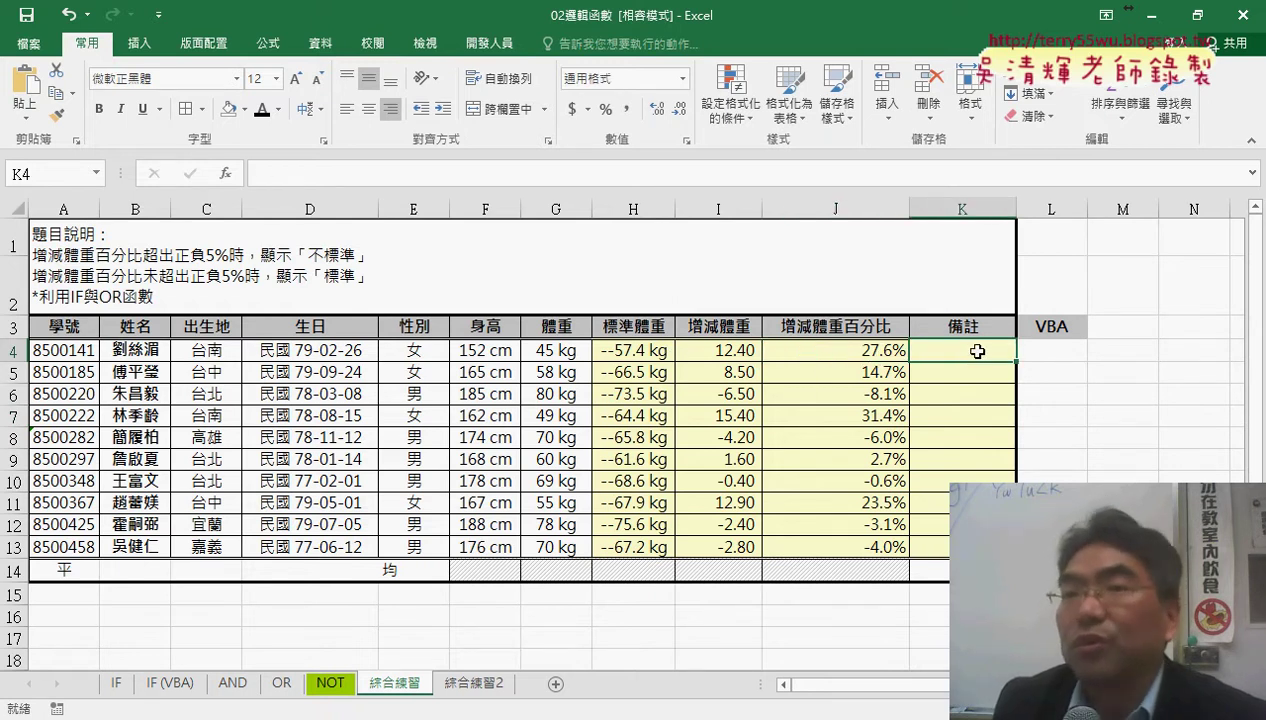